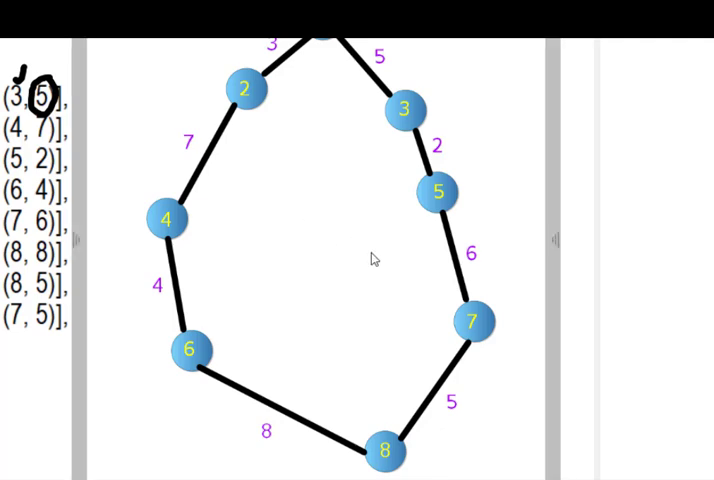
Shrink the graph picture's window so the whole 8-node graph fits beside the adjacency list.
{"action": "left_click_drag", "start_coordinate": [542, 427], "coordinate": [430, 311]}
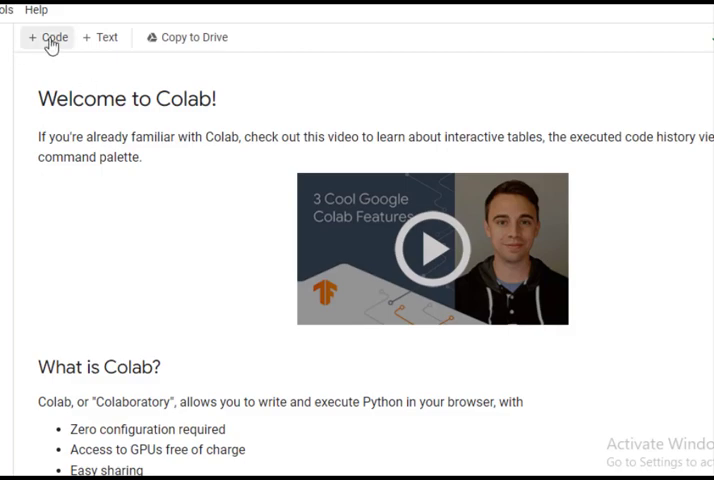
Add a code cell with the pasted RBFS code, trim blank lines, and run it to print path 1 -> 2 -> 4 -> 6 -> 8, cost 8.
{"action": "left_click", "coordinate": [50, 40]}
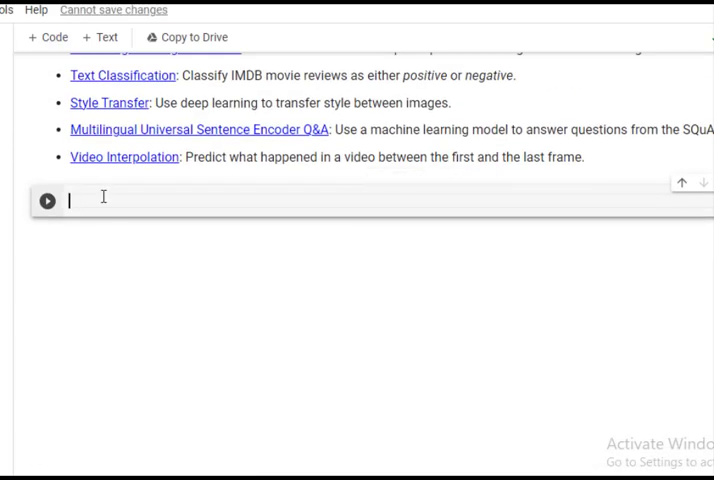
{"action": "key", "text": "ctrl+v"}
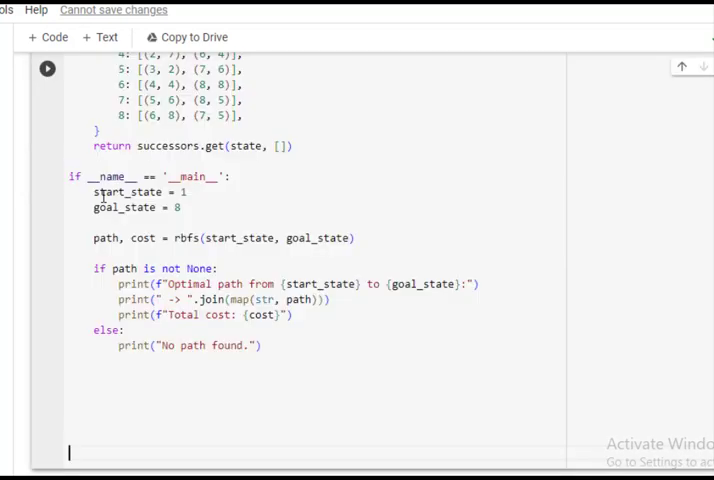
{"action": "key", "text": "BackSpace"}
{"action": "key", "text": "BackSpace"}
{"action": "key", "text": "BackSpace"}
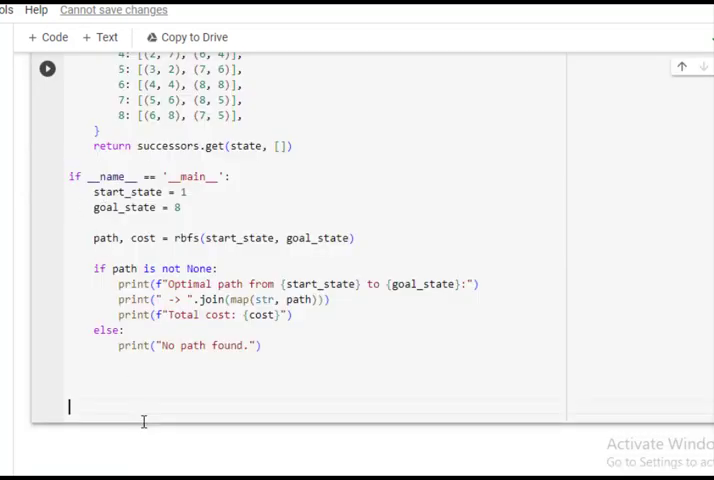
{"action": "key", "text": "BackSpace"}
{"action": "key", "text": "BackSpace"}
{"action": "key", "text": "BackSpace"}
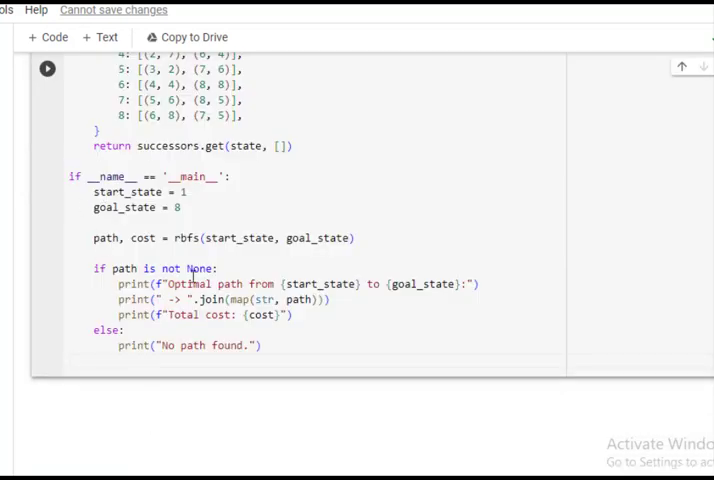
{"action": "scroll", "coordinate": [194, 268], "scroll_direction": "up", "scroll_amount": 1}
{"action": "scroll", "coordinate": [194, 268], "scroll_direction": "up", "scroll_amount": 5}
{"action": "scroll", "coordinate": [190, 238], "scroll_direction": "up", "scroll_amount": 5}
{"action": "scroll", "coordinate": [190, 238], "scroll_direction": "down", "scroll_amount": 5}
{"action": "scroll", "coordinate": [143, 140], "scroll_direction": "down", "scroll_amount": 1}
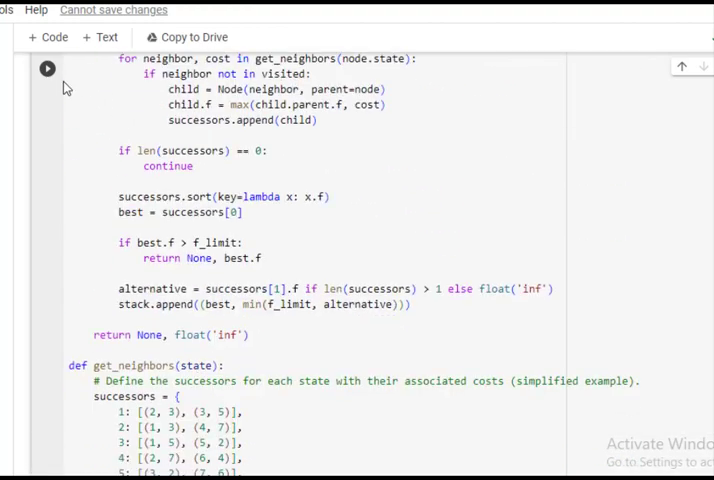
{"action": "left_click", "coordinate": [47, 72]}
{"action": "scroll", "coordinate": [202, 247], "scroll_direction": "down", "scroll_amount": 5}
{"action": "scroll", "coordinate": [202, 247], "scroll_direction": "down", "scroll_amount": 5}
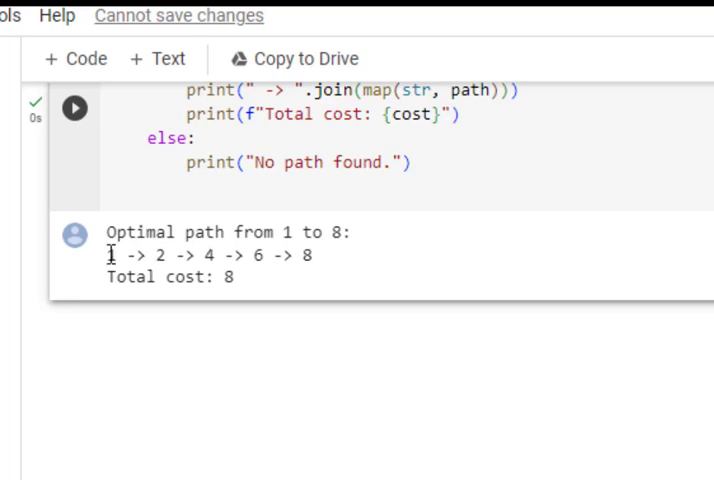
{"action": "left_click_drag", "start_coordinate": [108, 256], "coordinate": [340, 267]}
{"action": "scroll", "coordinate": [346, 296], "scroll_direction": "up", "scroll_amount": 2}
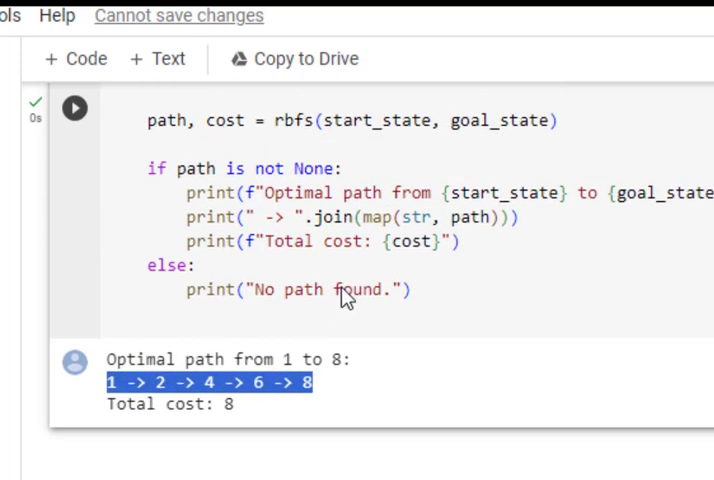
{"action": "left_click_drag", "start_coordinate": [125, 407], "coordinate": [262, 416]}
{"action": "left_click", "coordinate": [150, 403]}
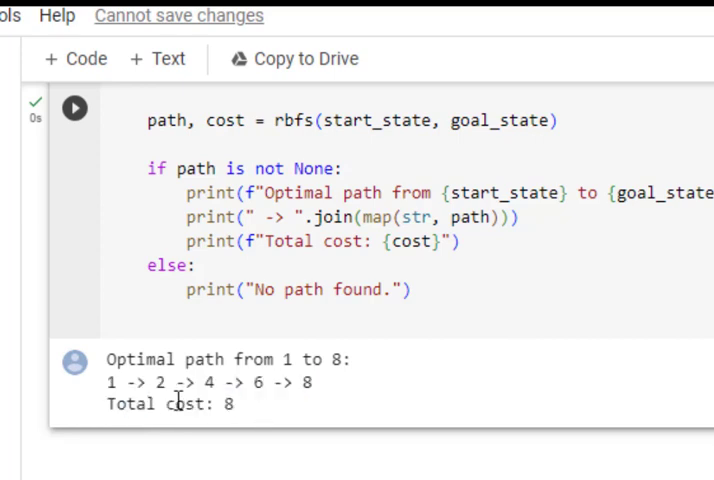
{"action": "left_click_drag", "start_coordinate": [110, 383], "coordinate": [349, 400]}
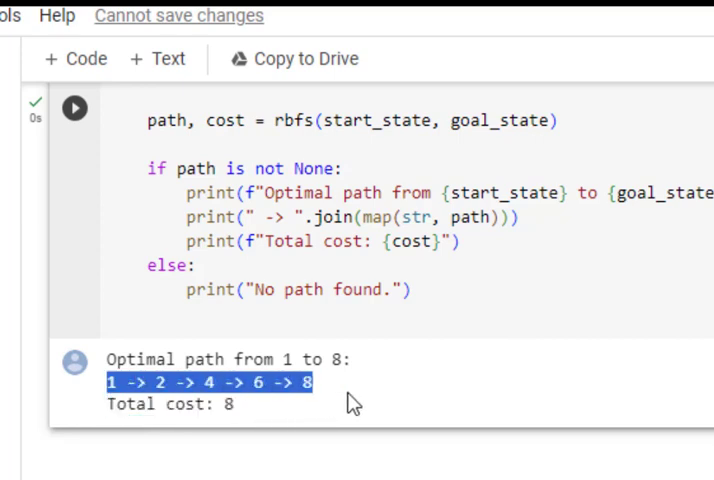
{"action": "left_click", "coordinate": [350, 393]}
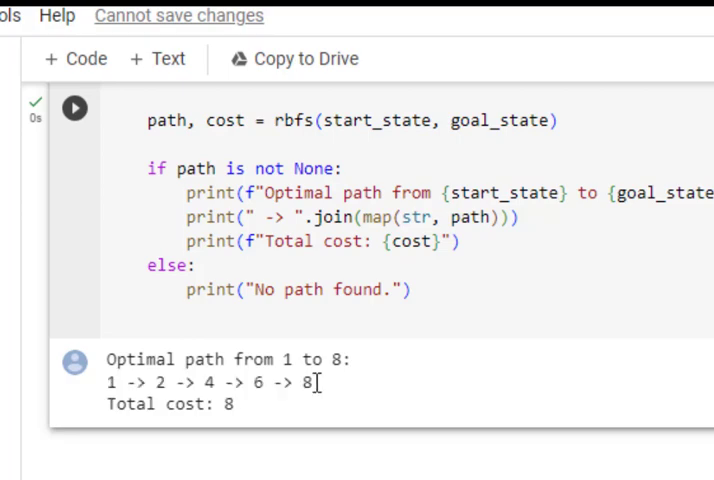
{"action": "scroll", "coordinate": [352, 385], "scroll_direction": "up", "scroll_amount": 2}
{"action": "scroll", "coordinate": [339, 422], "scroll_direction": "down", "scroll_amount": 4}
{"action": "scroll", "coordinate": [295, 255], "scroll_direction": "up", "scroll_amount": 4}
{"action": "scroll", "coordinate": [252, 365], "scroll_direction": "up", "scroll_amount": 1}
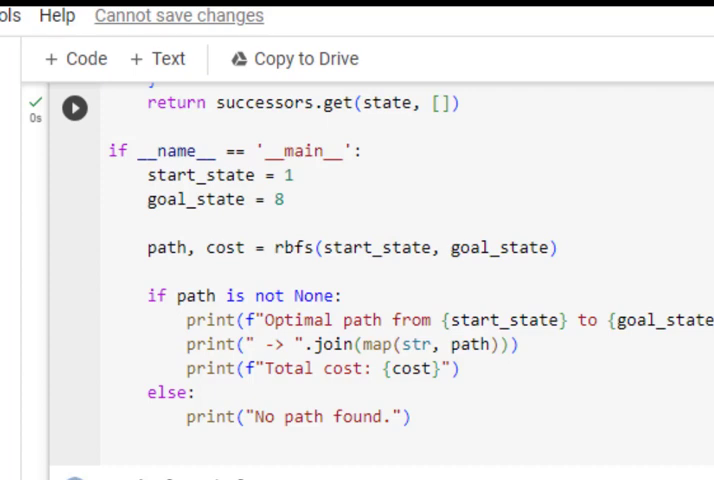
{"action": "scroll", "coordinate": [209, 387], "scroll_direction": "down", "scroll_amount": 1}
{"action": "scroll", "coordinate": [209, 387], "scroll_direction": "down", "scroll_amount": 2}
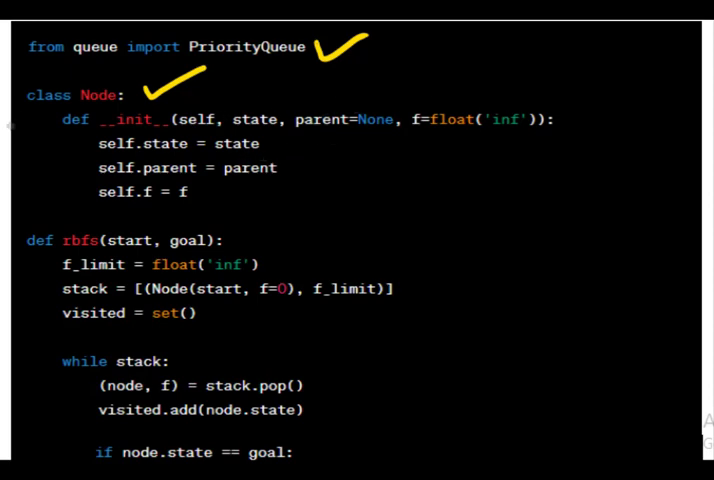
Underline the Node constructor definition and its default parameters in yellow.
{"action": "left_click_drag", "start_coordinate": [68, 123], "coordinate": [157, 119]}
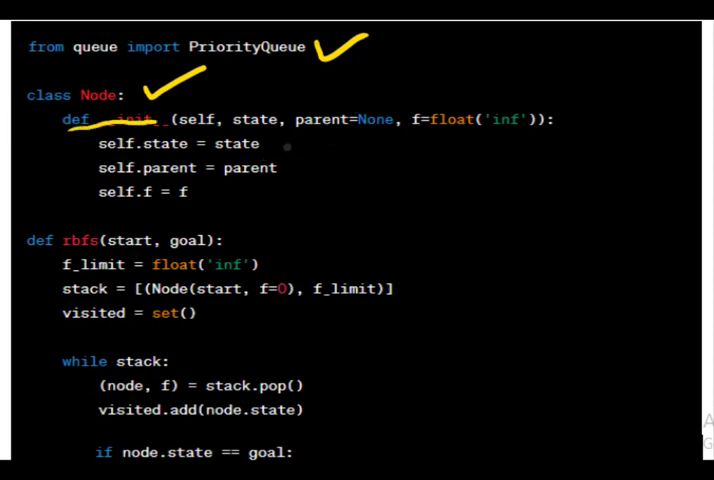
{"action": "left_click_drag", "start_coordinate": [290, 146], "coordinate": [472, 144]}
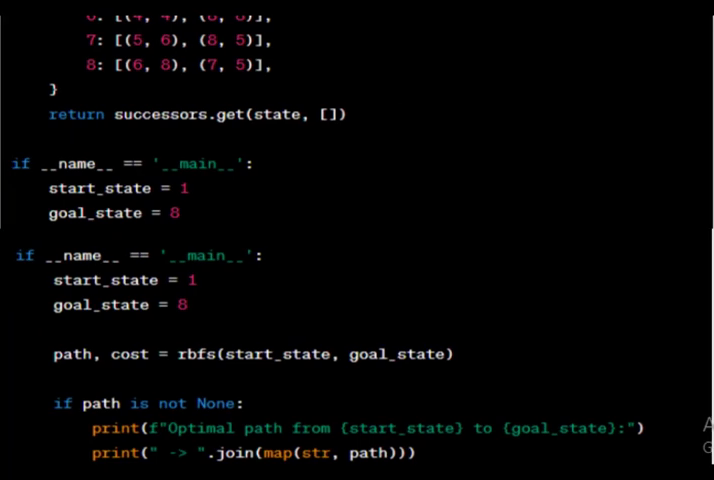
Draw a yellow check mark beside the __main__ block's start and goal settings.
{"action": "left_click_drag", "start_coordinate": [232, 198], "coordinate": [300, 128]}
{"action": "scroll", "coordinate": [196, 175], "scroll_direction": "down", "scroll_amount": 3}
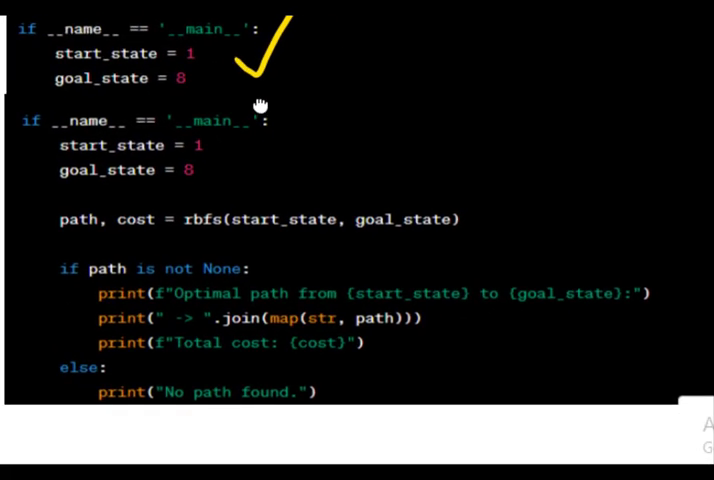